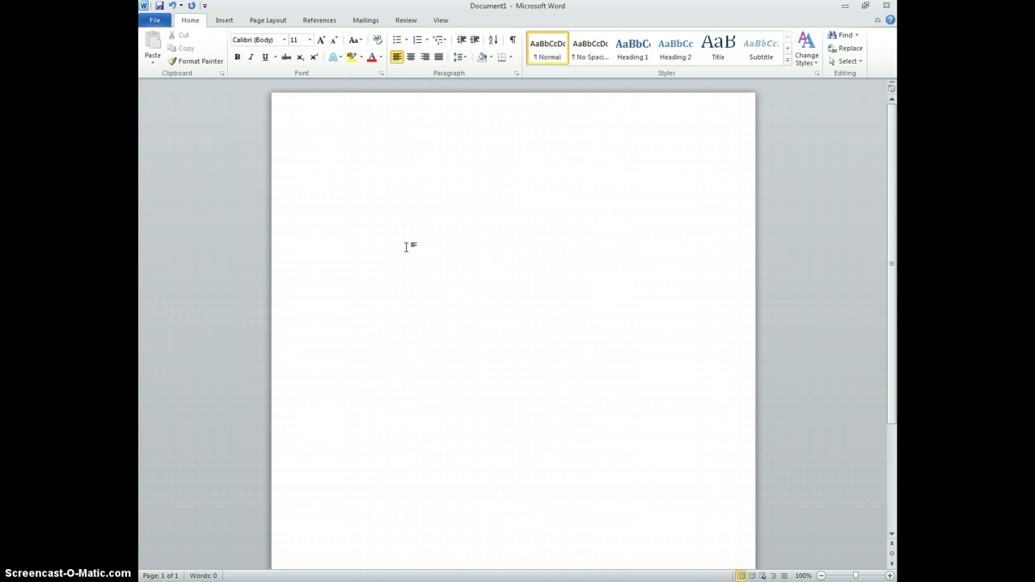
pyautogui.click(391, 241)
pyautogui.click(383, 215)
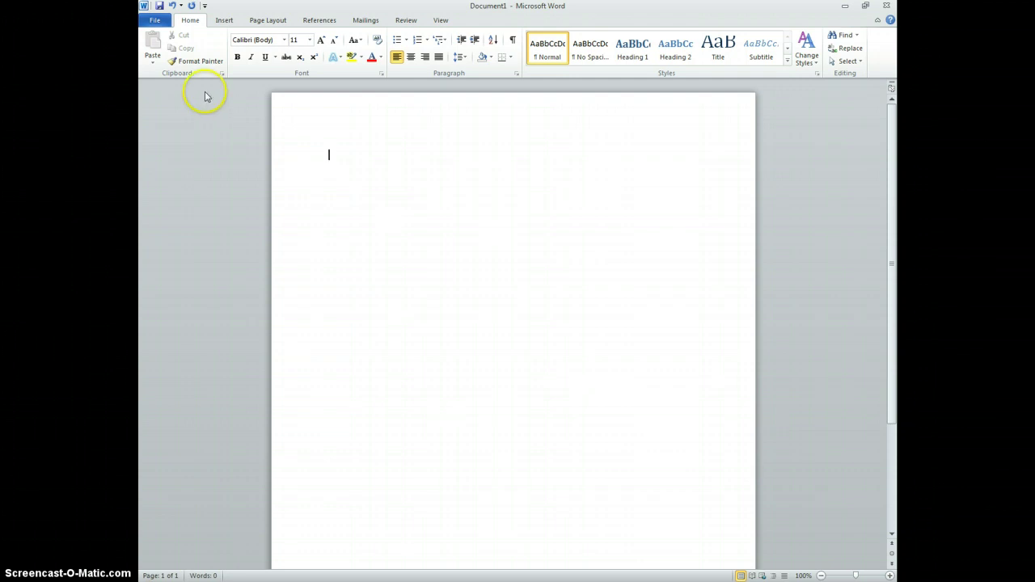
# - Create a new document from the Adjacency Resume sample template
pyautogui.click(156, 20)
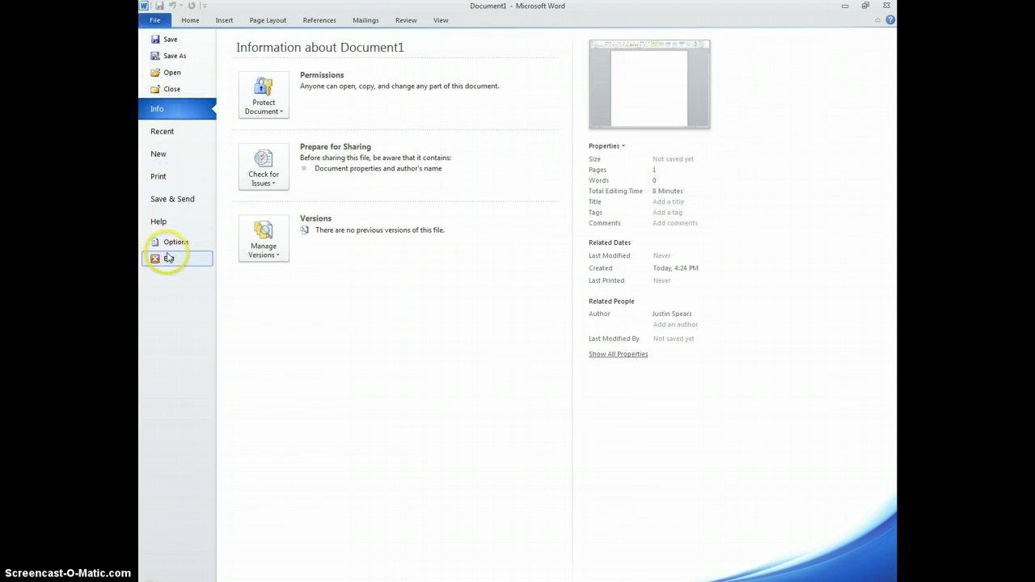
pyautogui.click(163, 159)
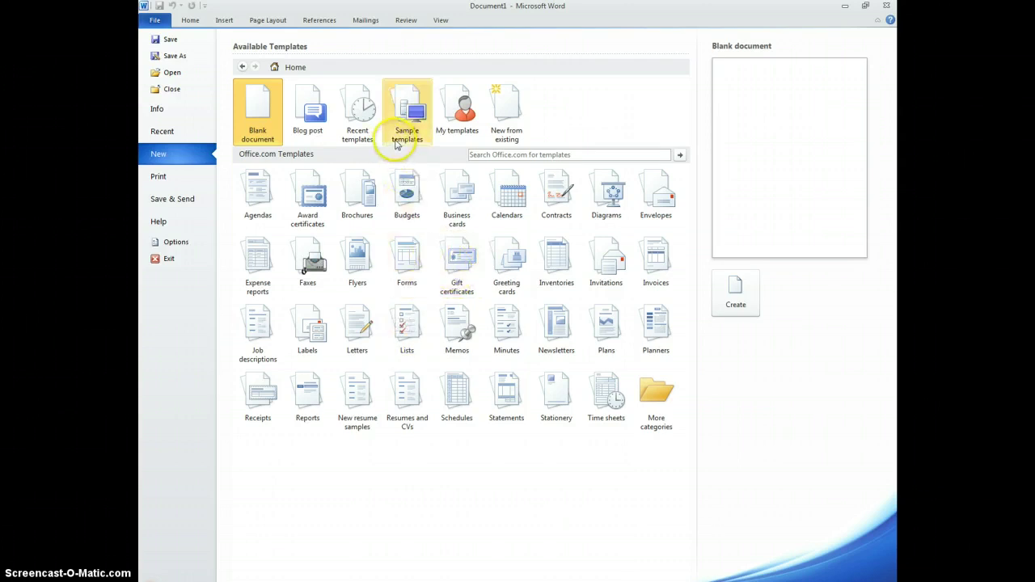
pyautogui.click(409, 112)
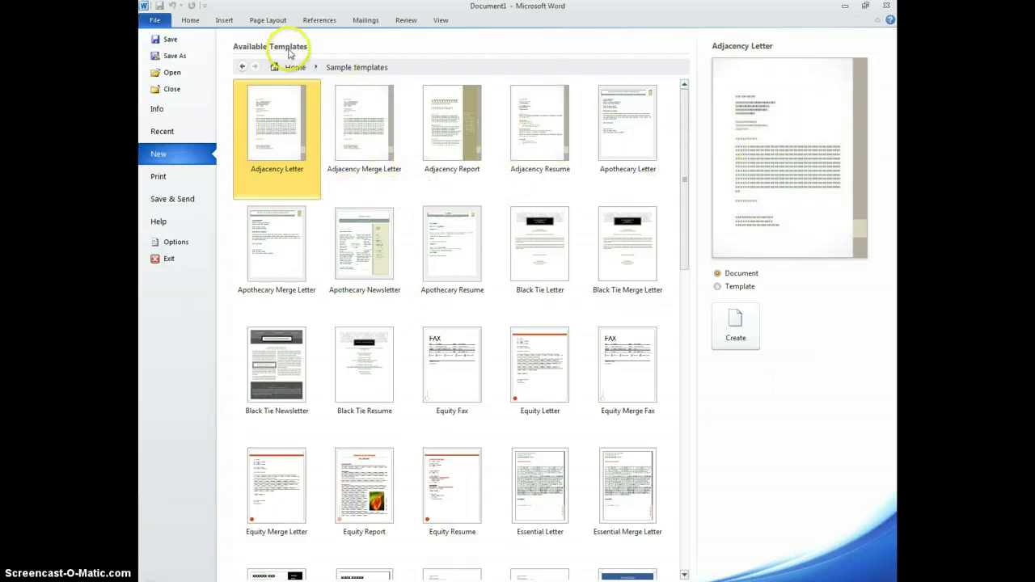
pyautogui.moveTo(683, 101); pyautogui.dragTo(683, 239)
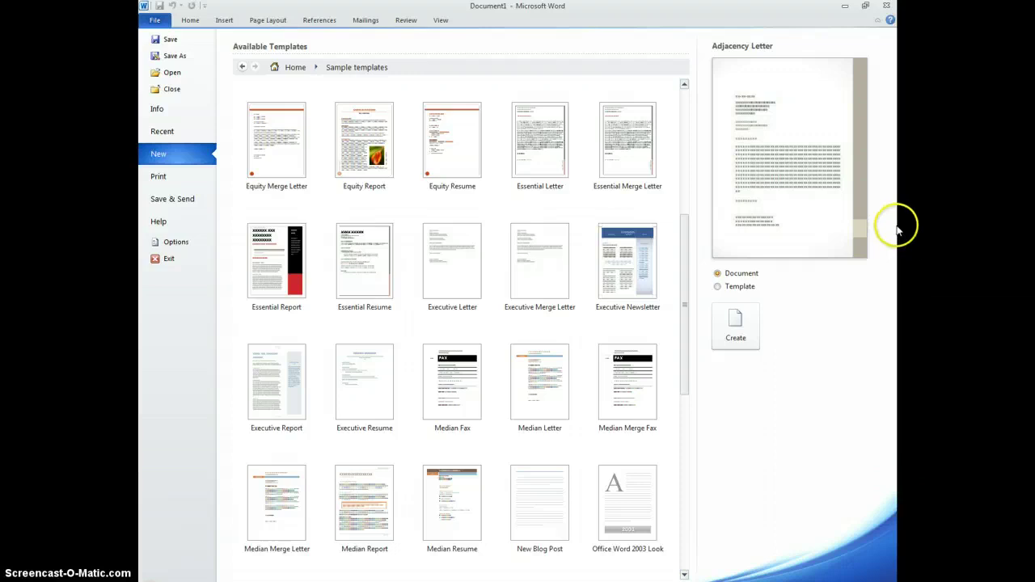
pyautogui.moveTo(686, 263); pyautogui.dragTo(686, 322)
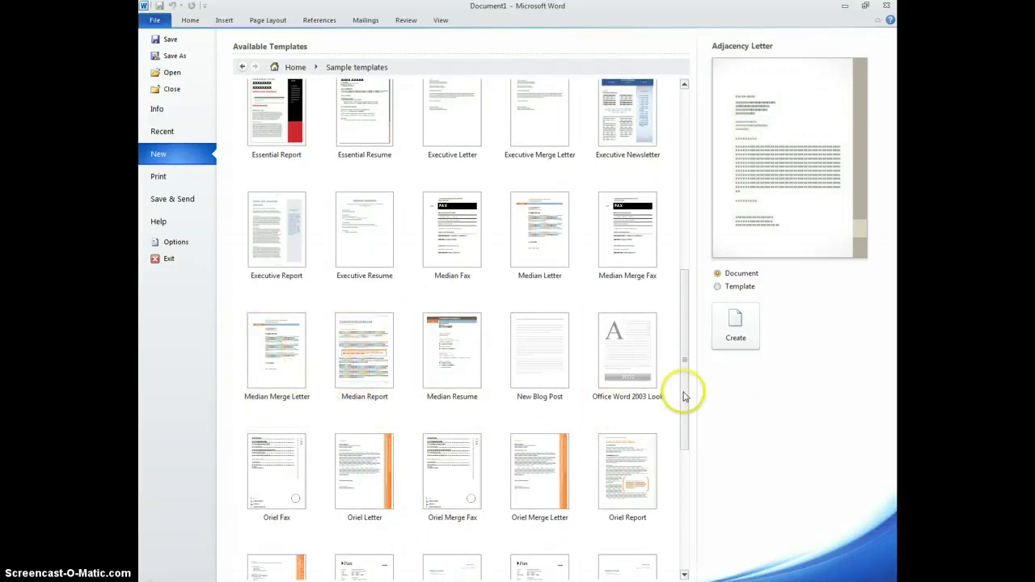
pyautogui.moveTo(686, 396); pyautogui.dragTo(686, 201)
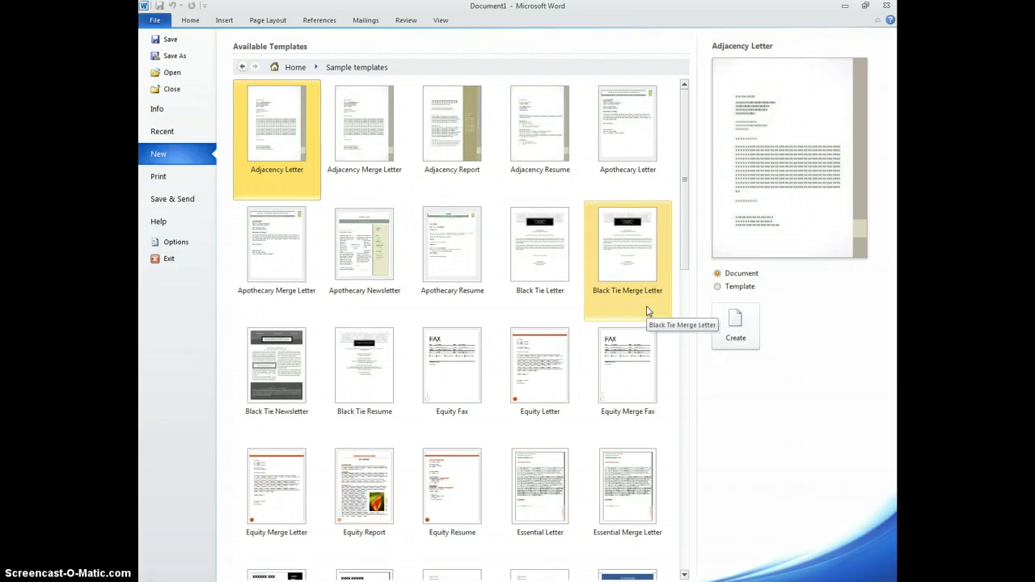
pyautogui.click(506, 463)
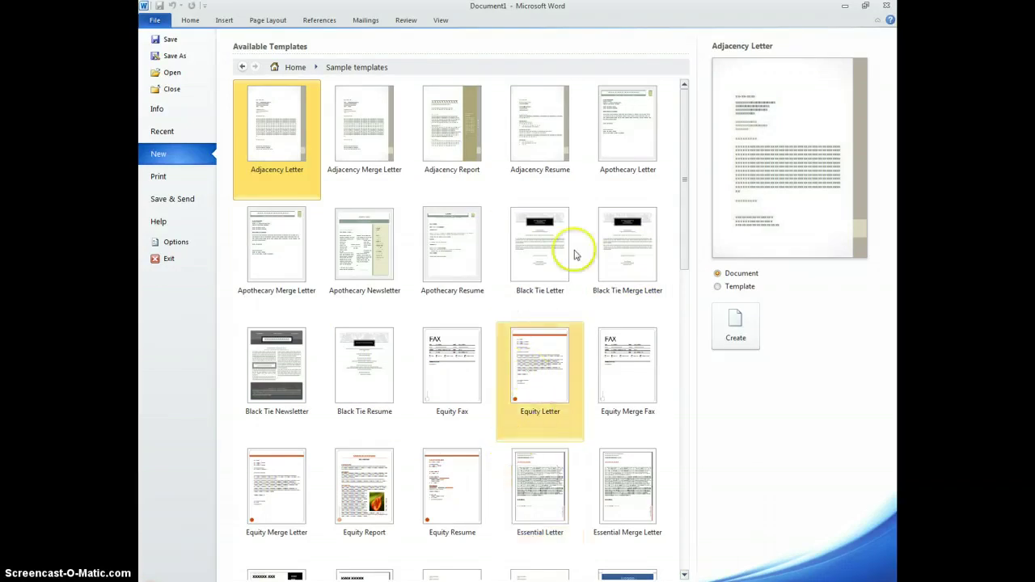
pyautogui.click(551, 147)
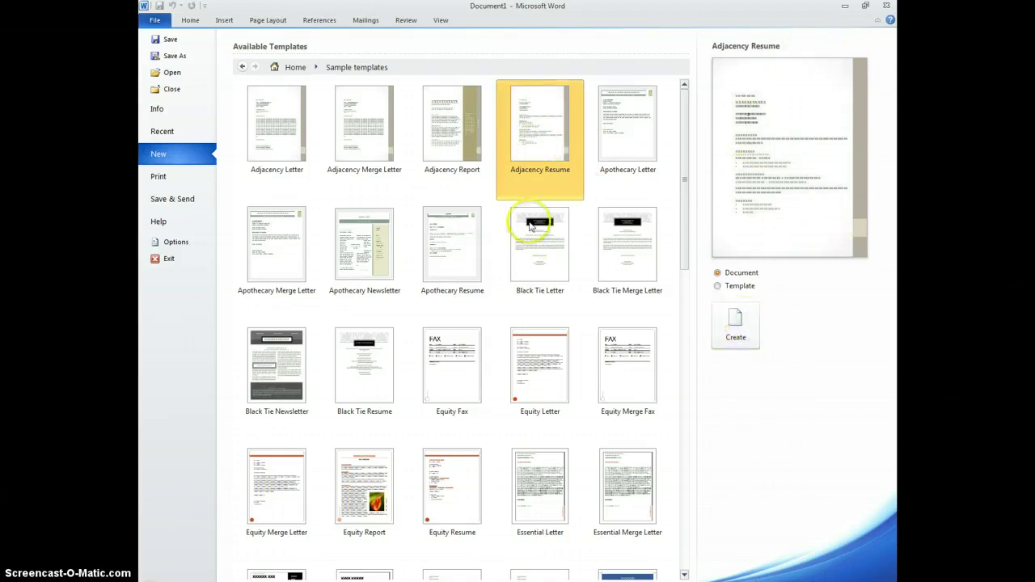
pyautogui.doubleClick(547, 133)
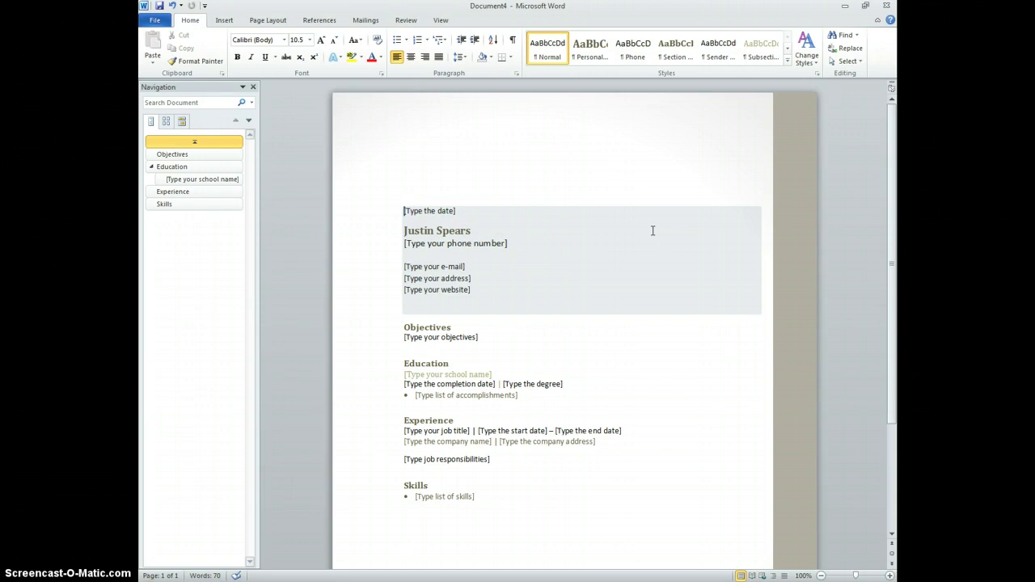
# - Examine the resume template's page layout and the placeholder fields for the date, name, contact details and experience
pyautogui.scroll(-2, 781, 243)
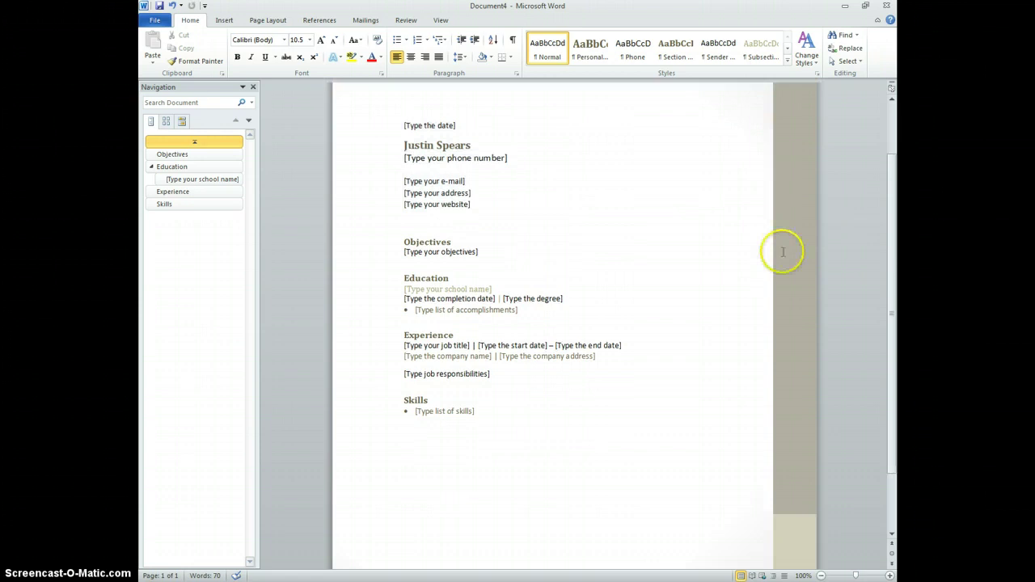
pyautogui.scroll(-2, 796, 371)
pyautogui.scroll(2, 804, 412)
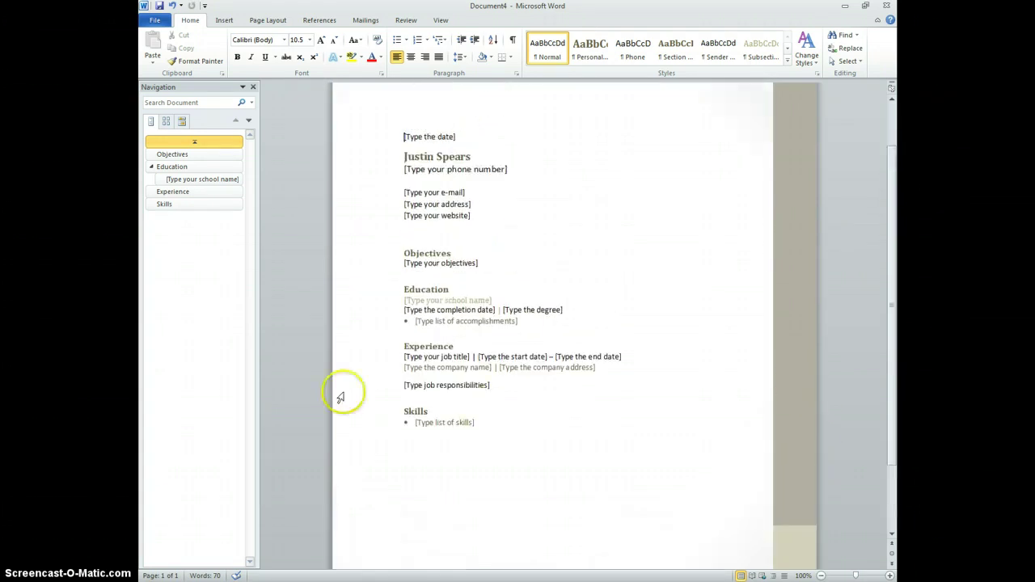
pyautogui.scroll(2, 388, 384)
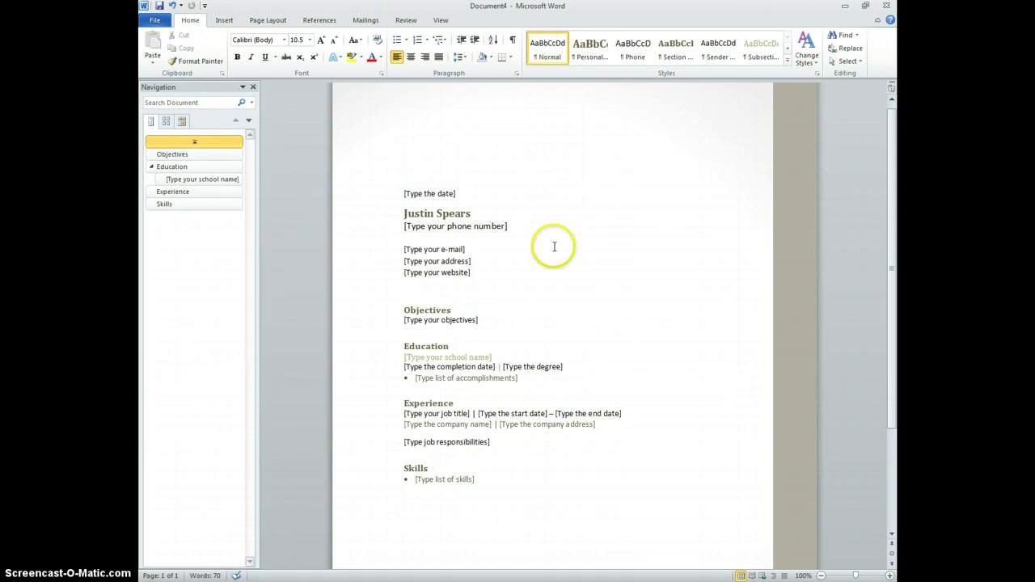
pyautogui.click(442, 194)
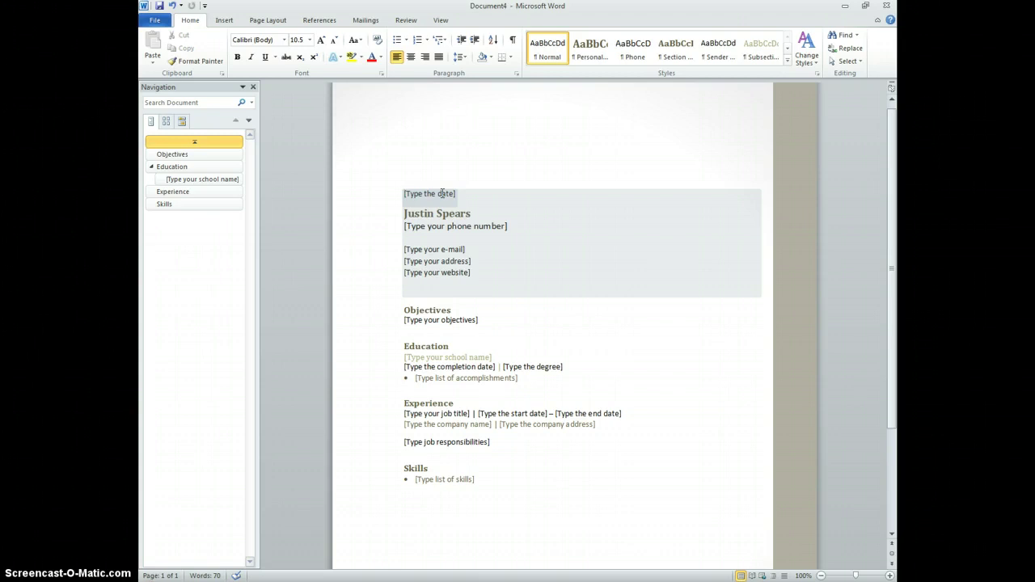
pyautogui.click(421, 214)
pyautogui.click(444, 250)
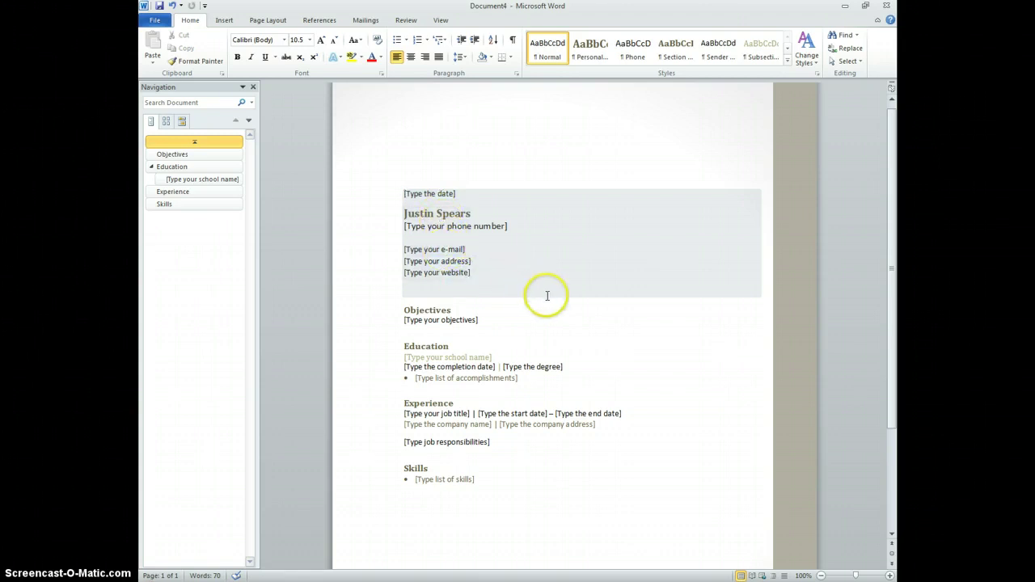
pyautogui.click(549, 255)
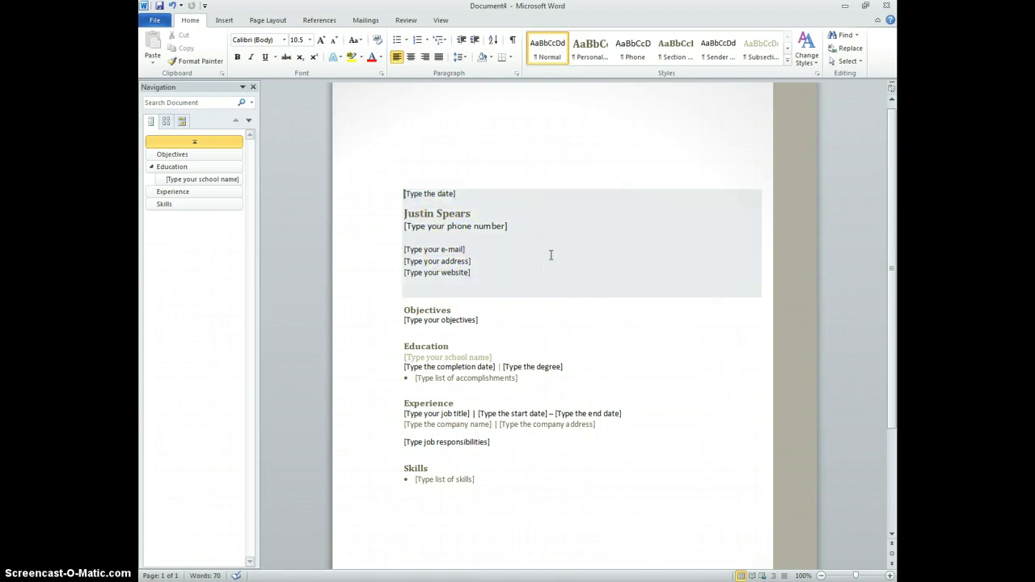
pyautogui.click(488, 197)
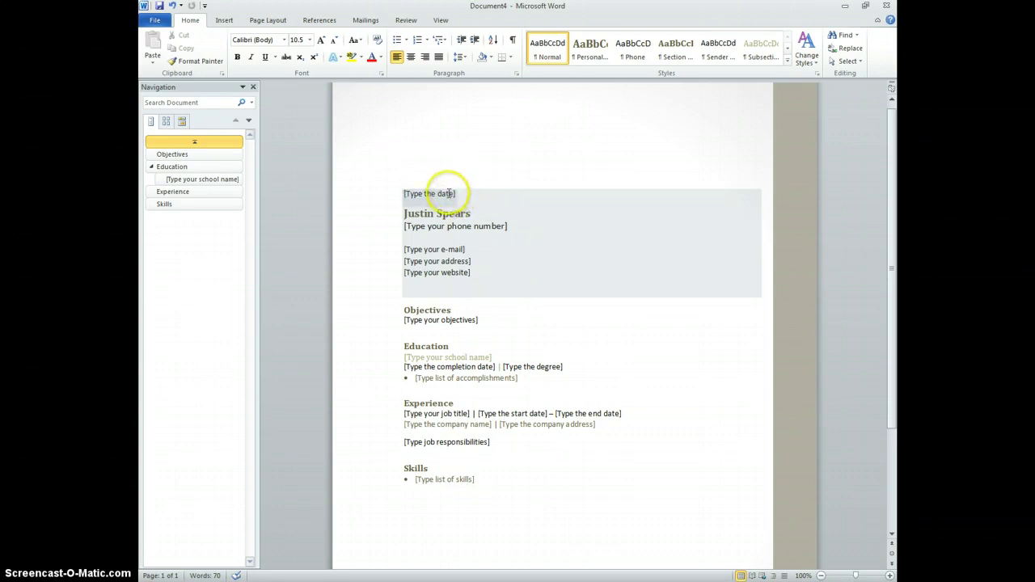
pyautogui.click(449, 194)
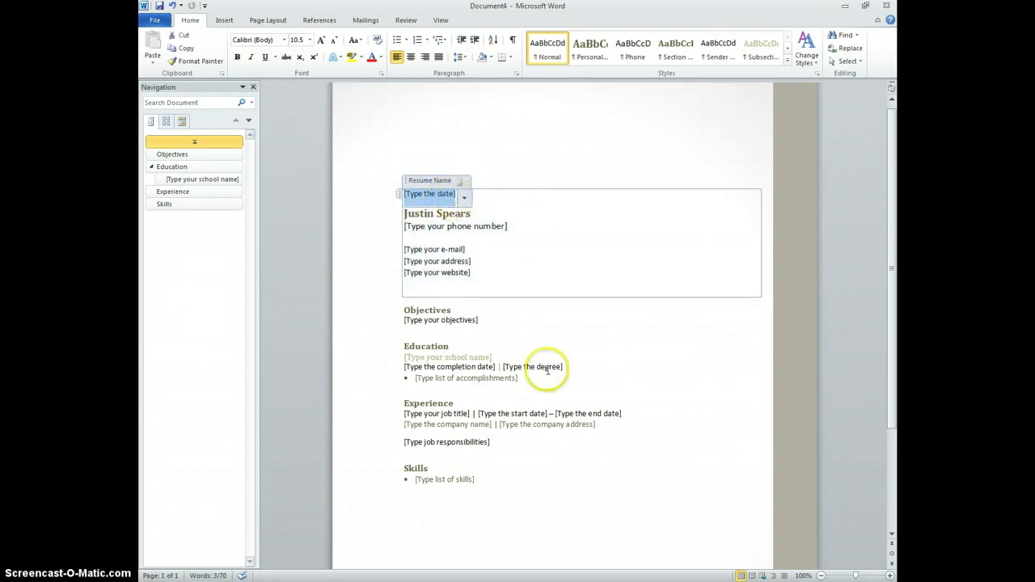
pyautogui.click(673, 413)
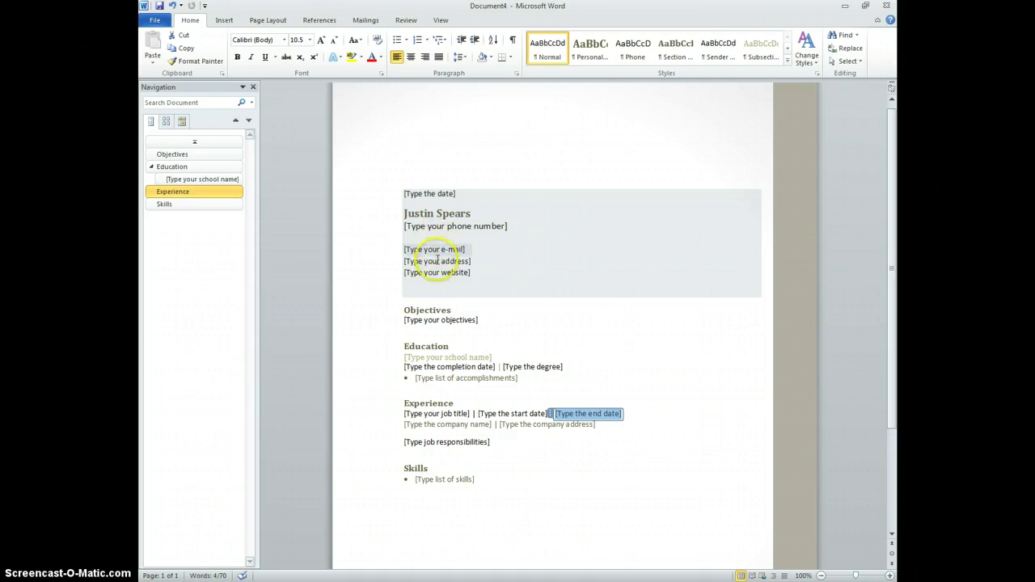
# - Replace the date placeholder at the start of the resume with the text November 1, 2013
pyautogui.click(439, 194)
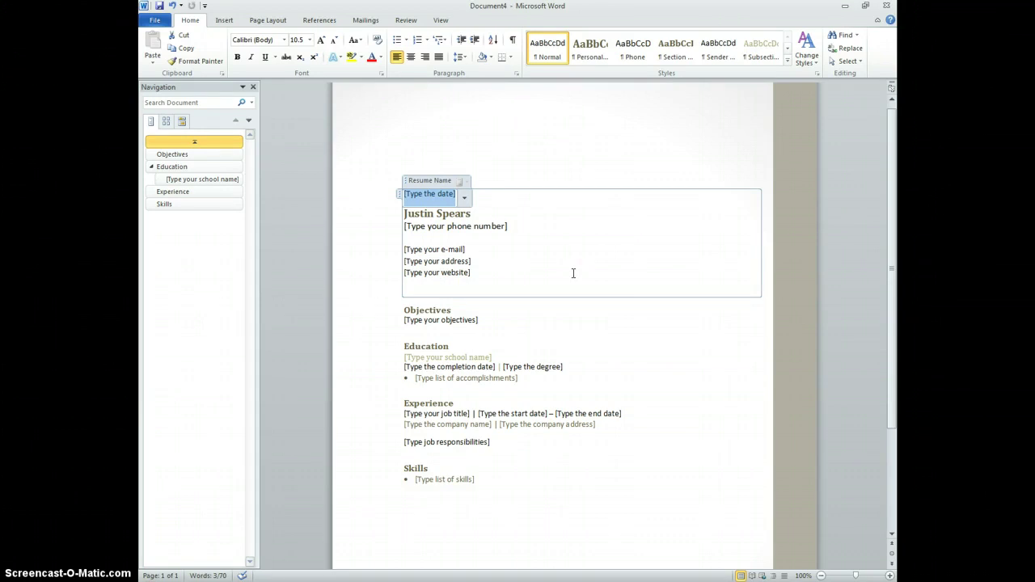
pyautogui.press('BackSpace')
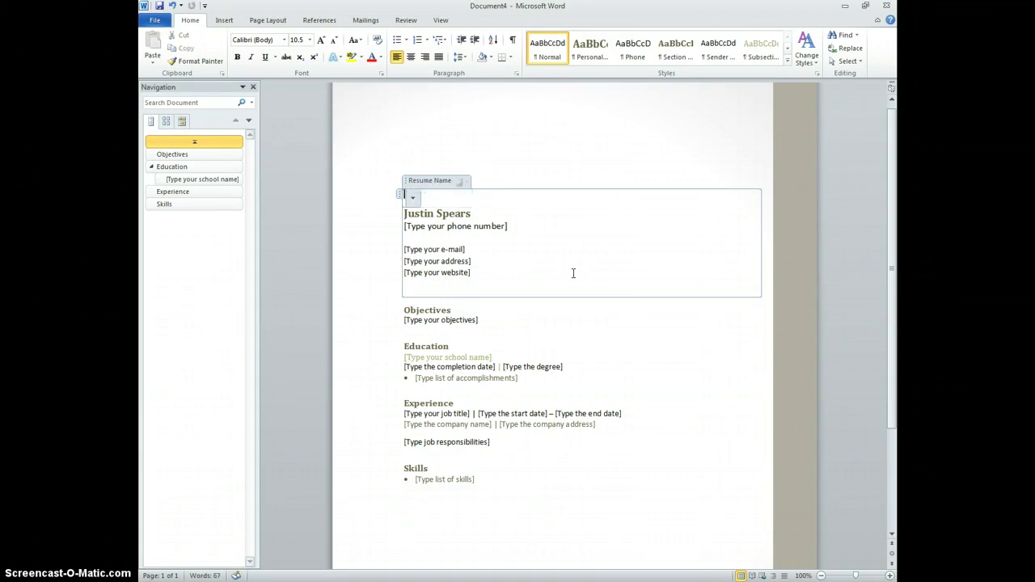
pyautogui.write('Novem')
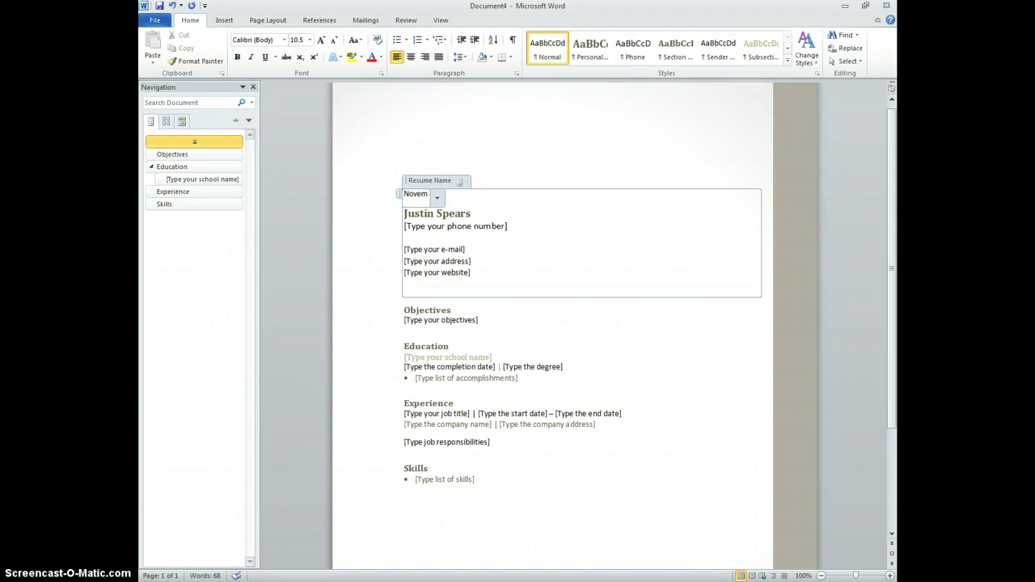
pyautogui.write('ber')
pyautogui.write('1, 2013')
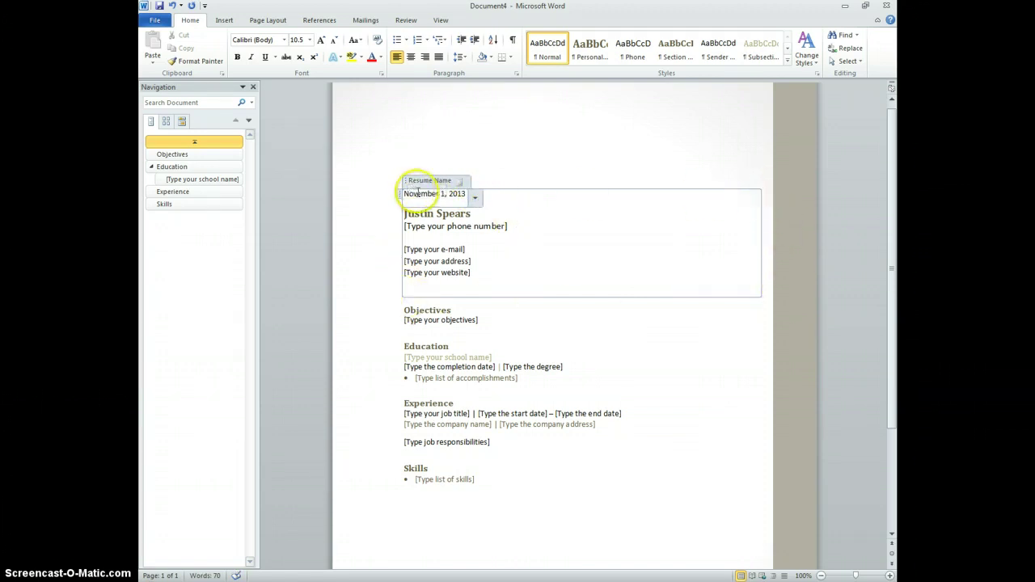
# - Set the resume's date field to 11/1/2013 by picking the day from its calendar
pyautogui.click(476, 198)
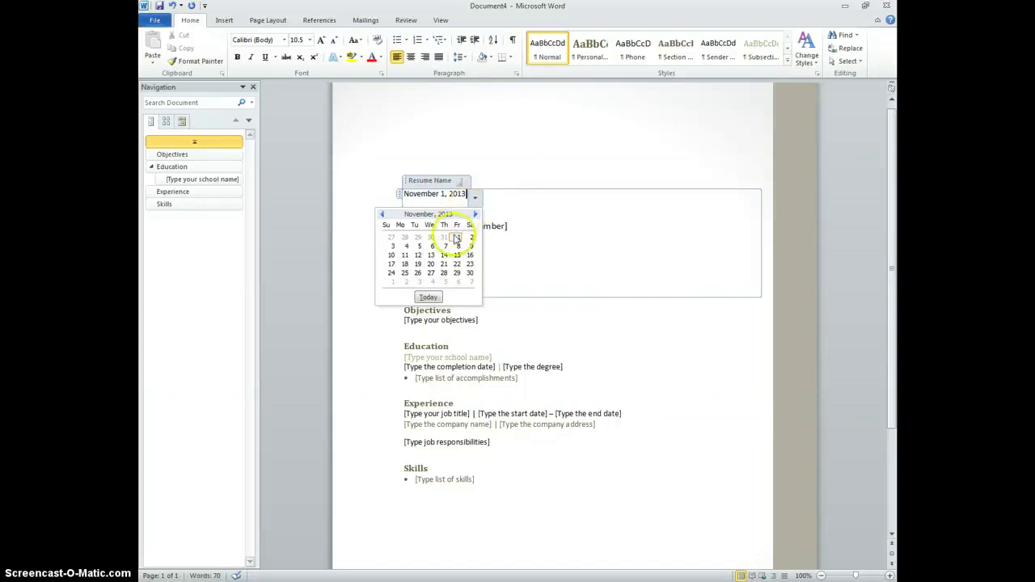
pyautogui.click(473, 198)
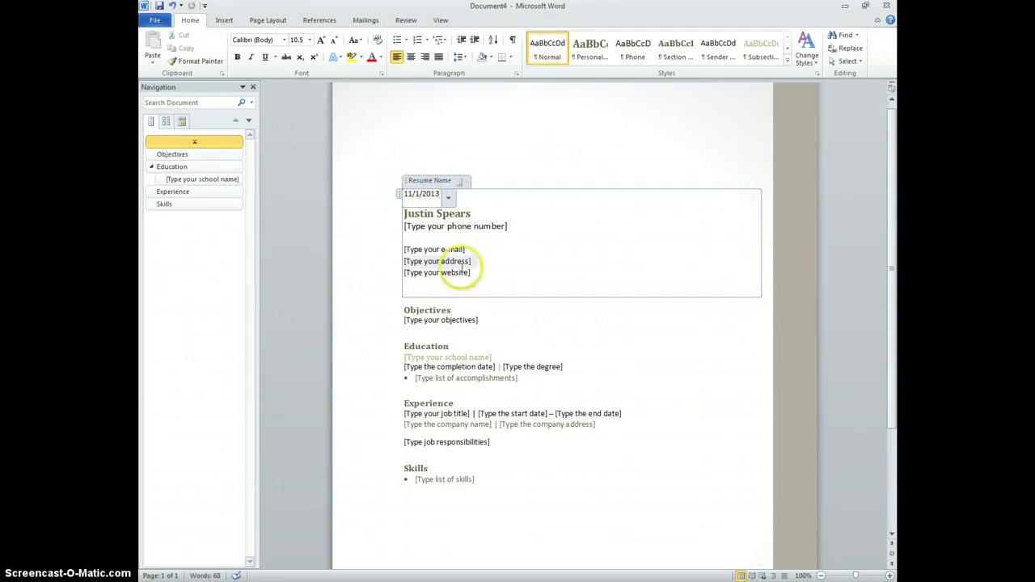
# - Inspect the phone, e-mail, address and website placeholders and the style of the Objectives heading
pyautogui.click(475, 227)
pyautogui.click(446, 249)
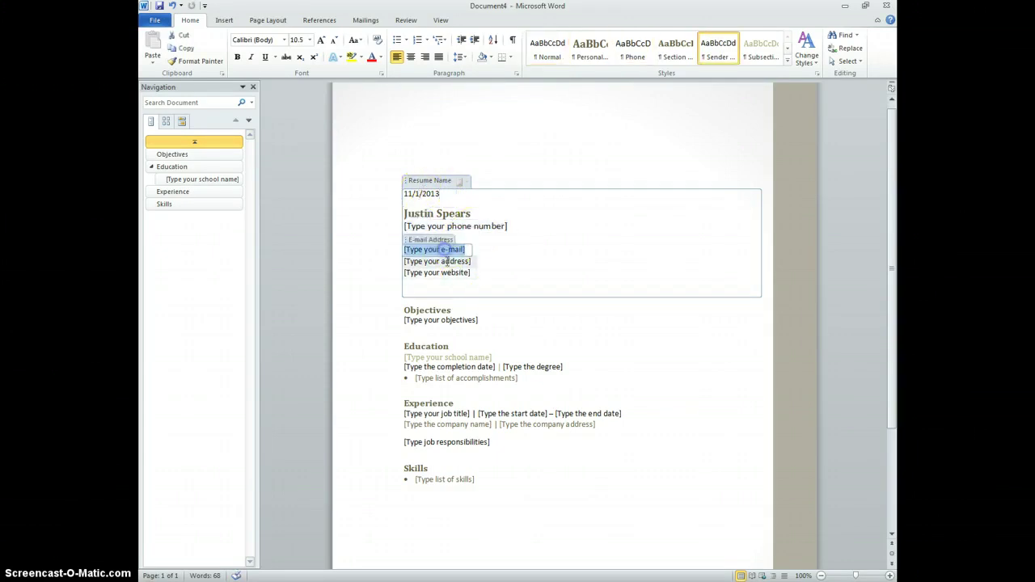
pyautogui.click(444, 260)
pyautogui.click(444, 272)
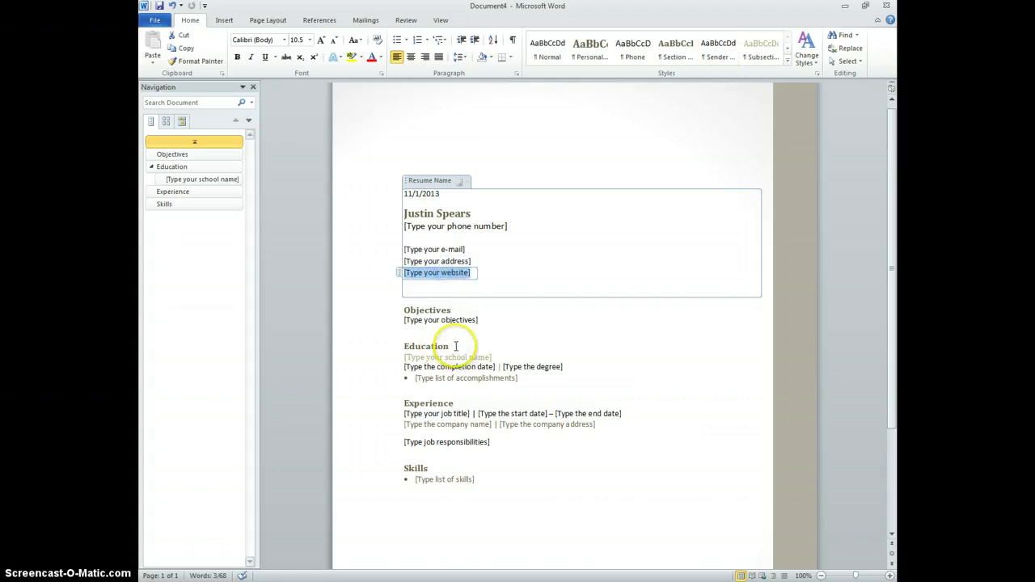
pyautogui.click(444, 310)
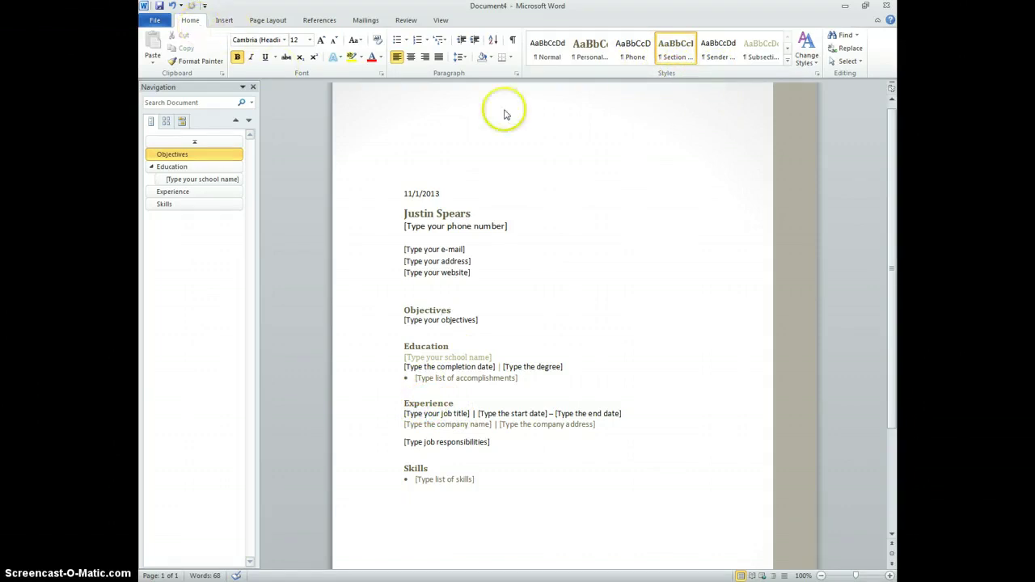
pyautogui.click(676, 50)
pyautogui.click(444, 321)
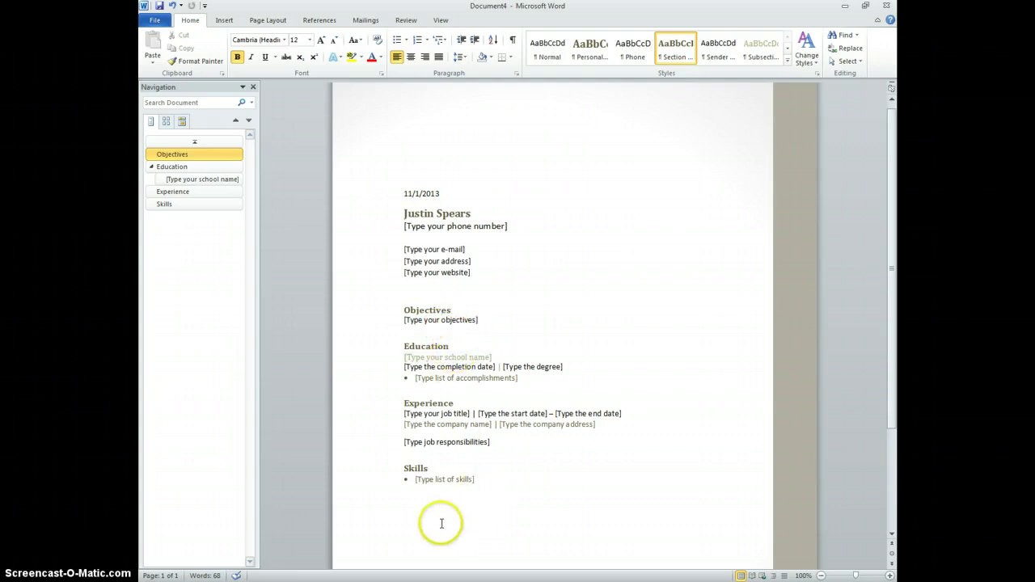
# - Replace the Skills section and the job responsibilities placeholder below Experience with the text References
pyautogui.click(481, 479)
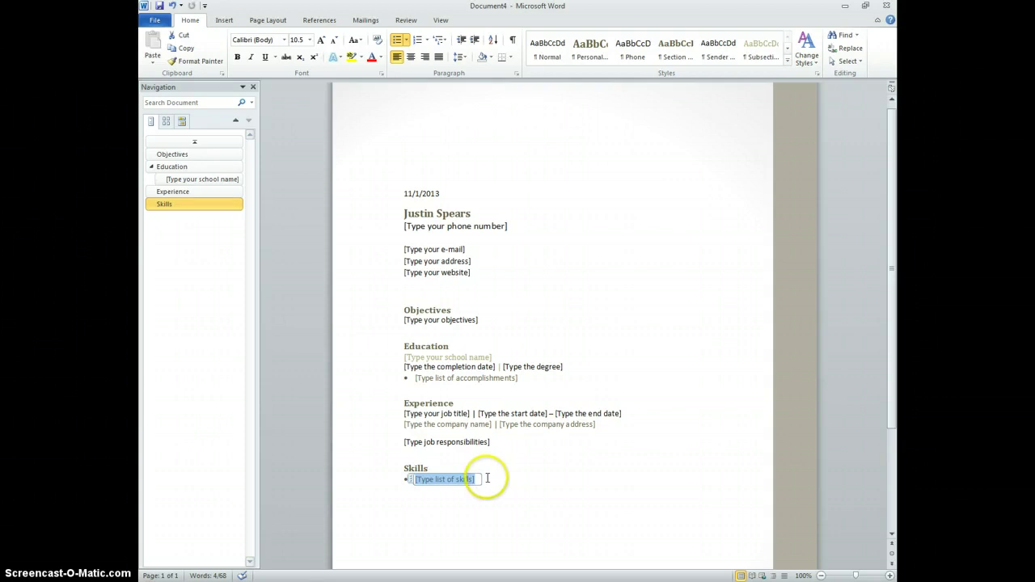
pyautogui.click(490, 481)
pyautogui.press('BackSpace')
pyautogui.press('BackSpace')
pyautogui.press('BackSpace')
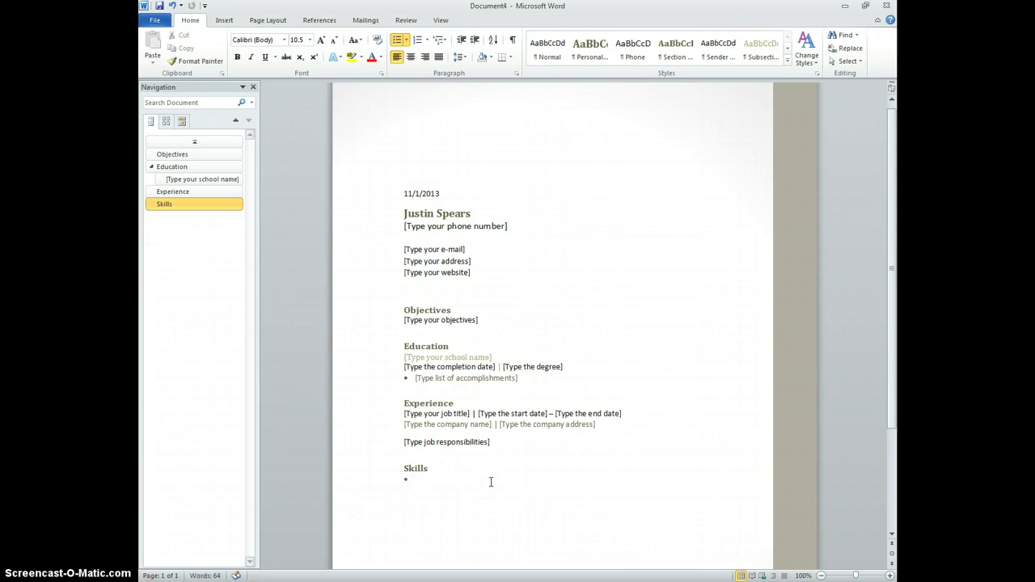
pyautogui.press('BackSpace')
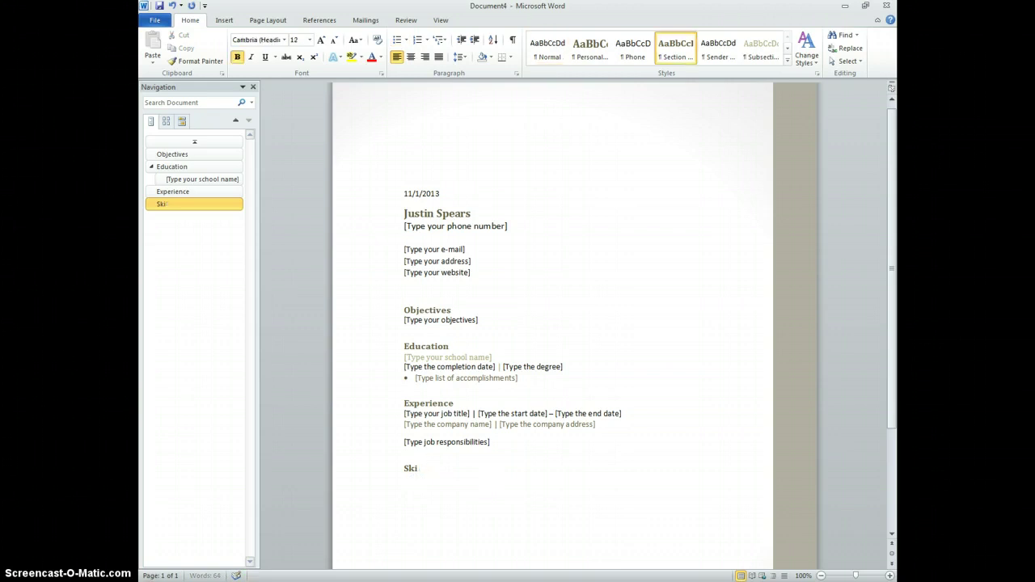
pyautogui.press('BackSpace')
pyautogui.press('BackSpace')
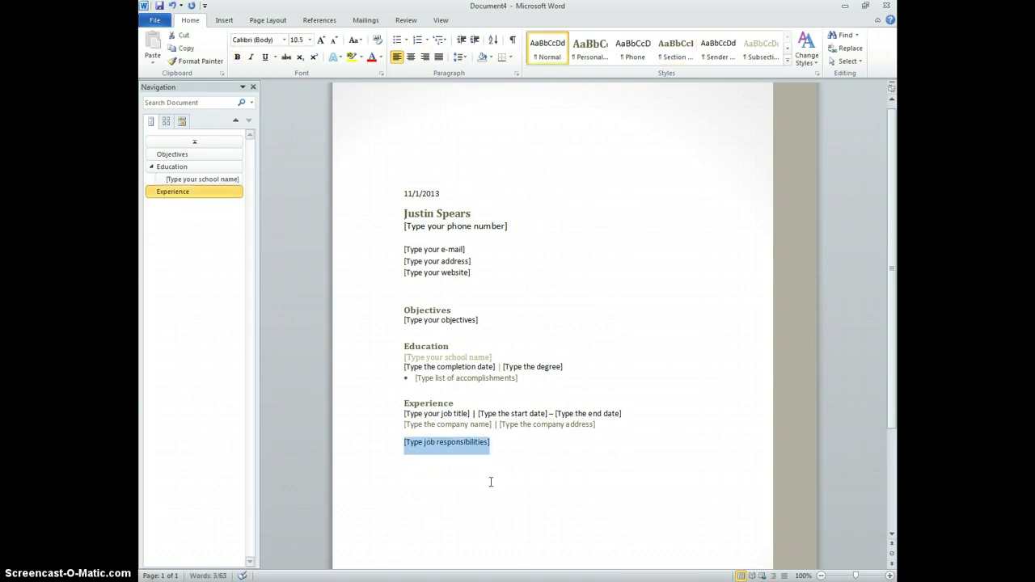
pyautogui.press('BackSpace')
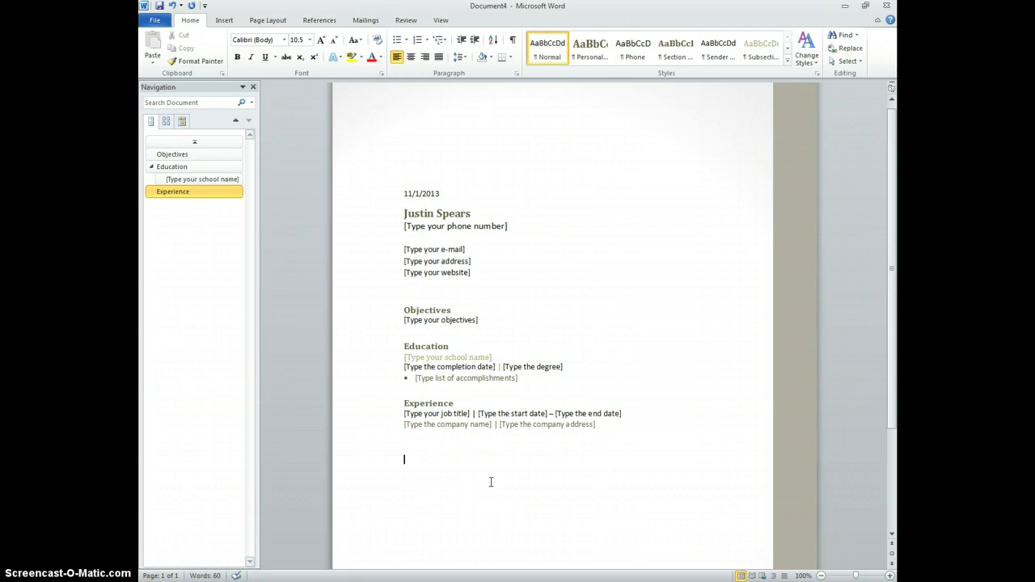
pyautogui.write('References')
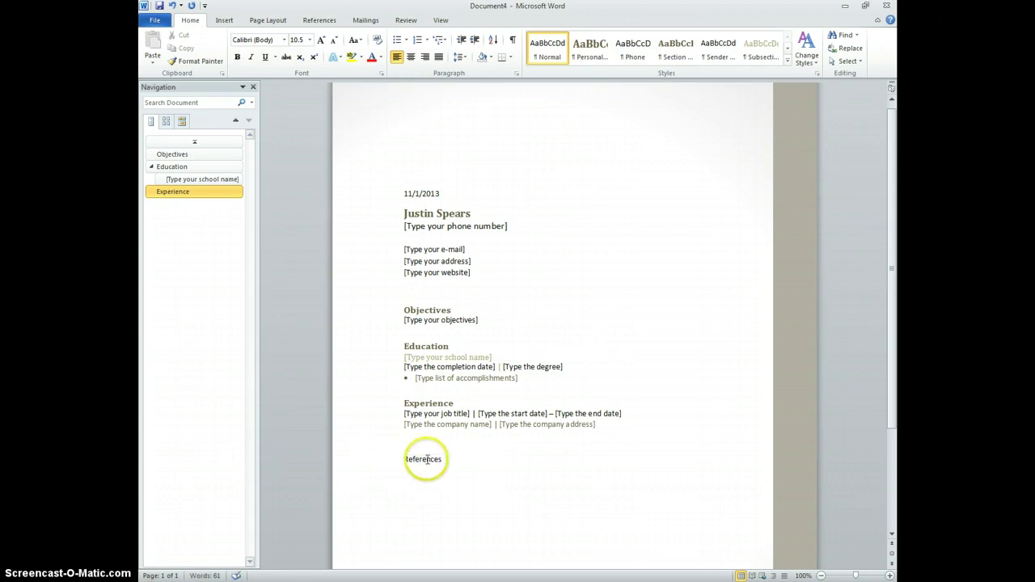
# - Format the References text below Experience with the same section heading style as the Experience heading
pyautogui.click(429, 403)
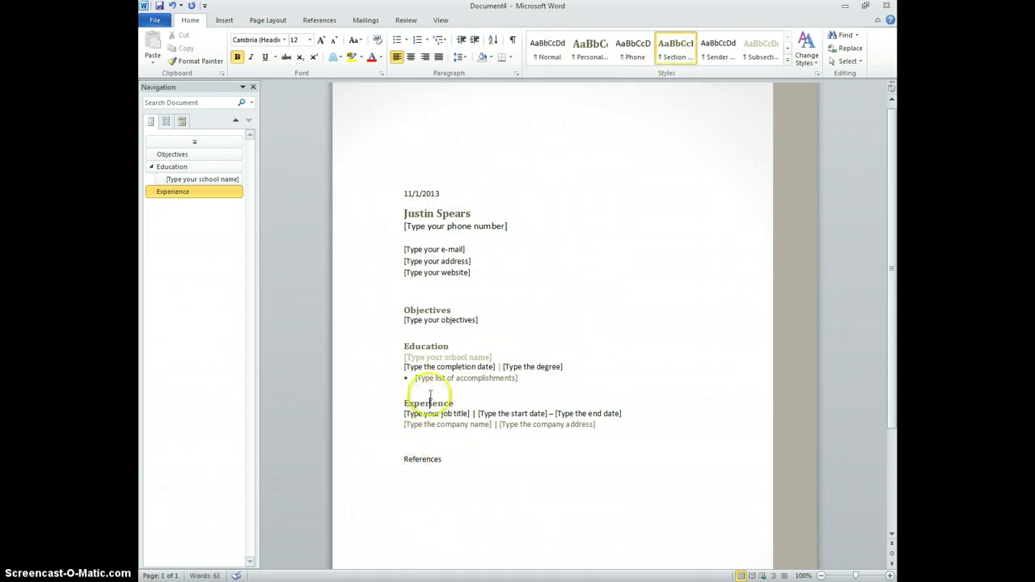
pyautogui.moveTo(442, 460); pyautogui.dragTo(399, 458)
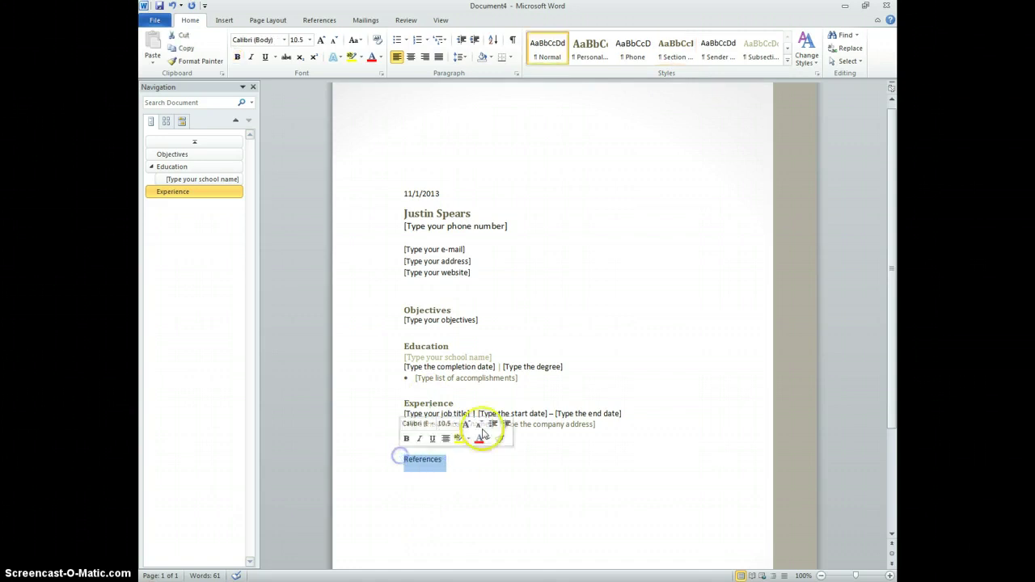
pyautogui.click(674, 45)
pyautogui.click(469, 447)
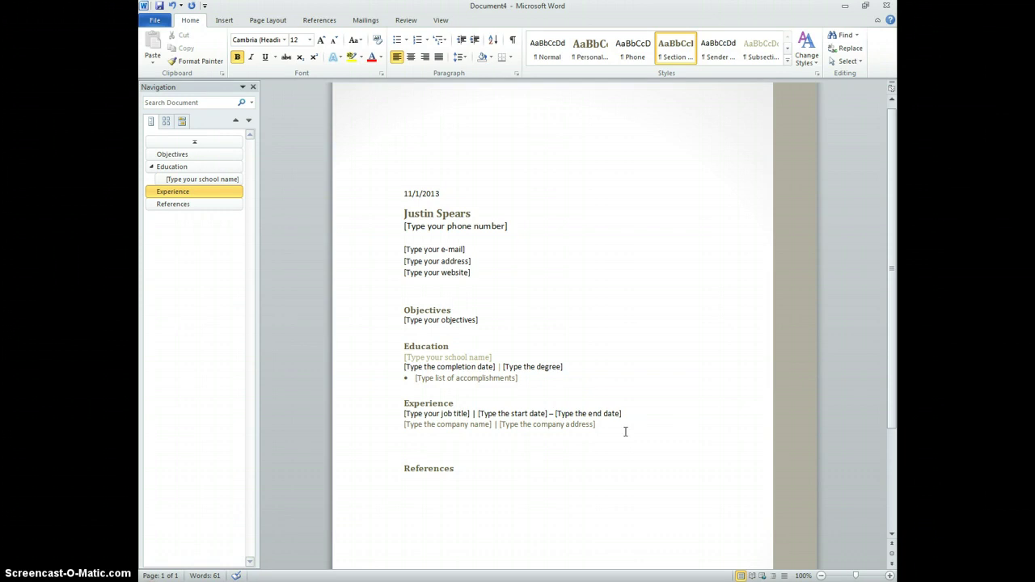
# - Add the line "This is a subsection" beneath the References heading and give it the Subsection style used by the school name placeholder
pyautogui.click(447, 357)
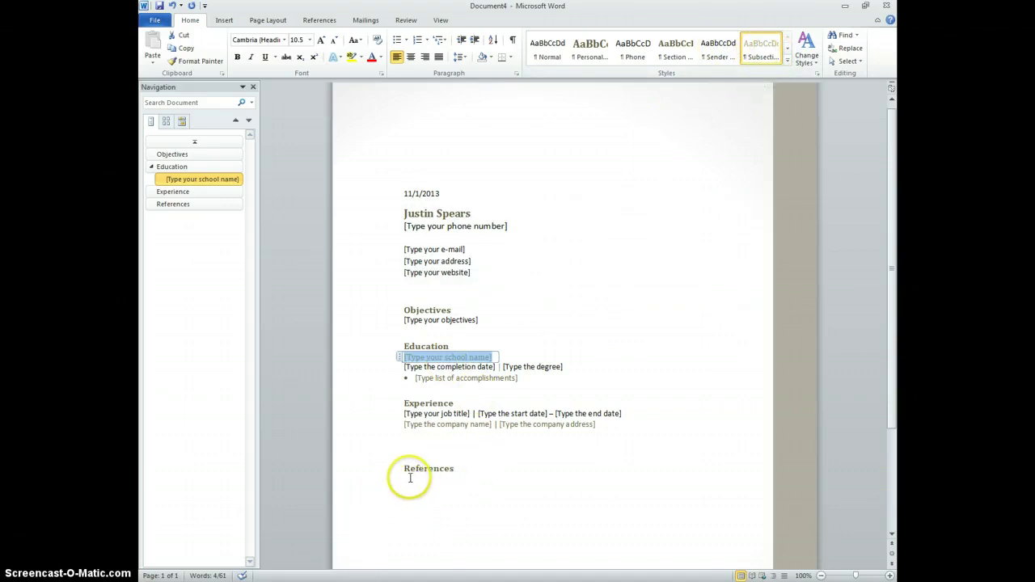
pyautogui.click(462, 471)
pyautogui.press('Return')
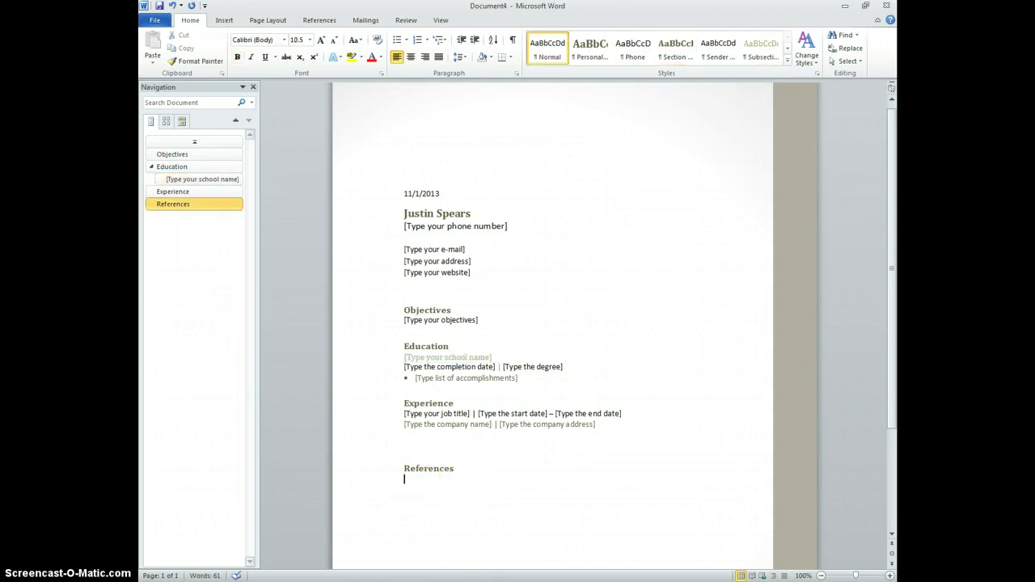
pyautogui.write('This is a subsection')
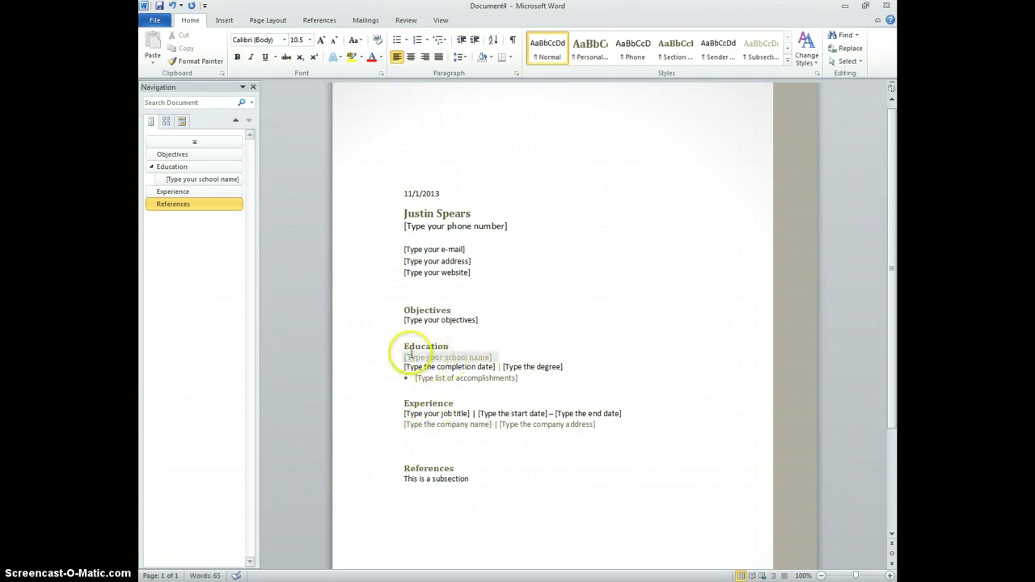
pyautogui.click(469, 479)
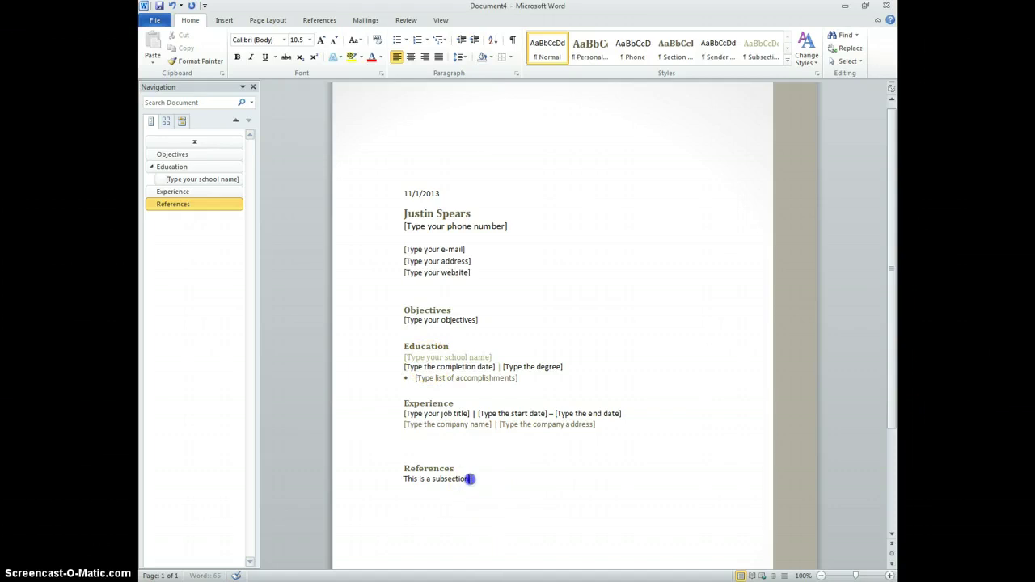
pyautogui.moveTo(470, 479); pyautogui.dragTo(404, 479)
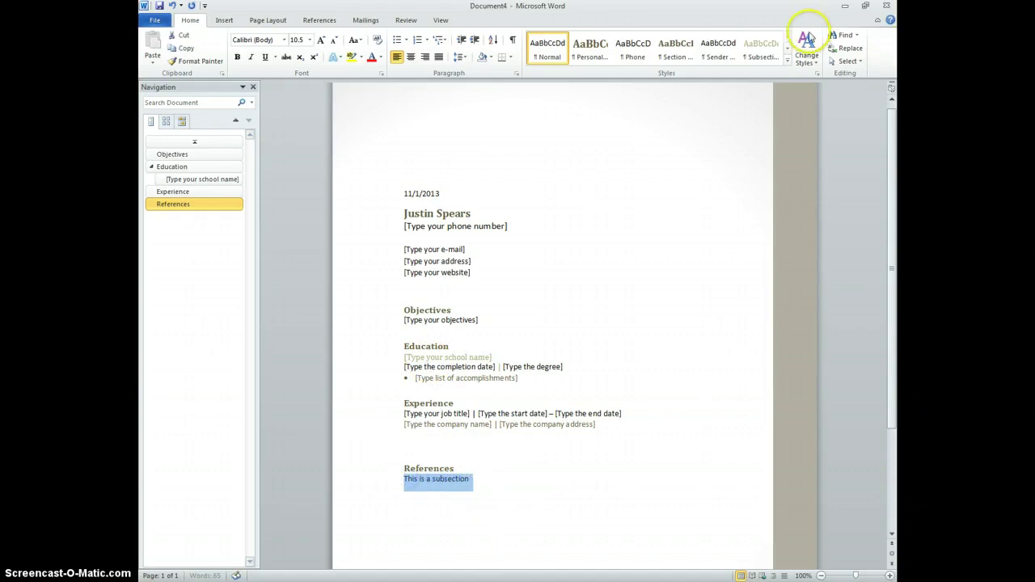
pyautogui.click(761, 44)
pyautogui.click(431, 450)
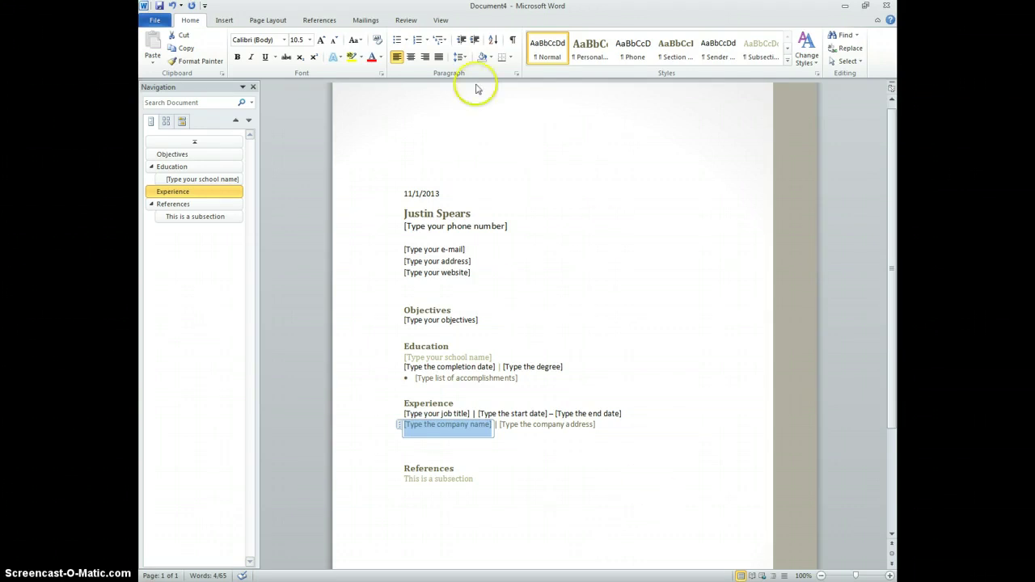
# - Close the document navigation pane and bring up the available templates for a new document
pyautogui.click(253, 87)
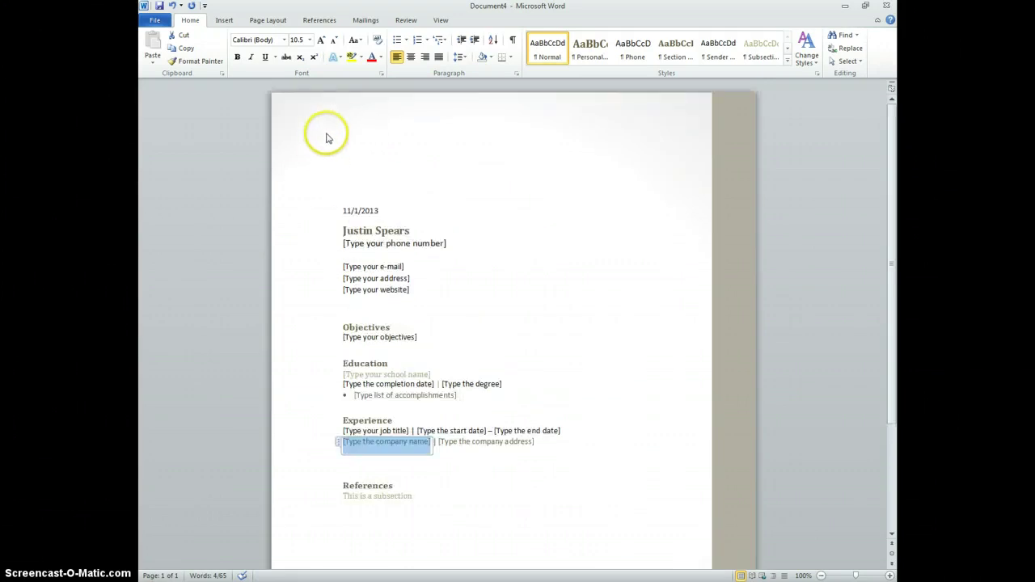
pyautogui.click(154, 20)
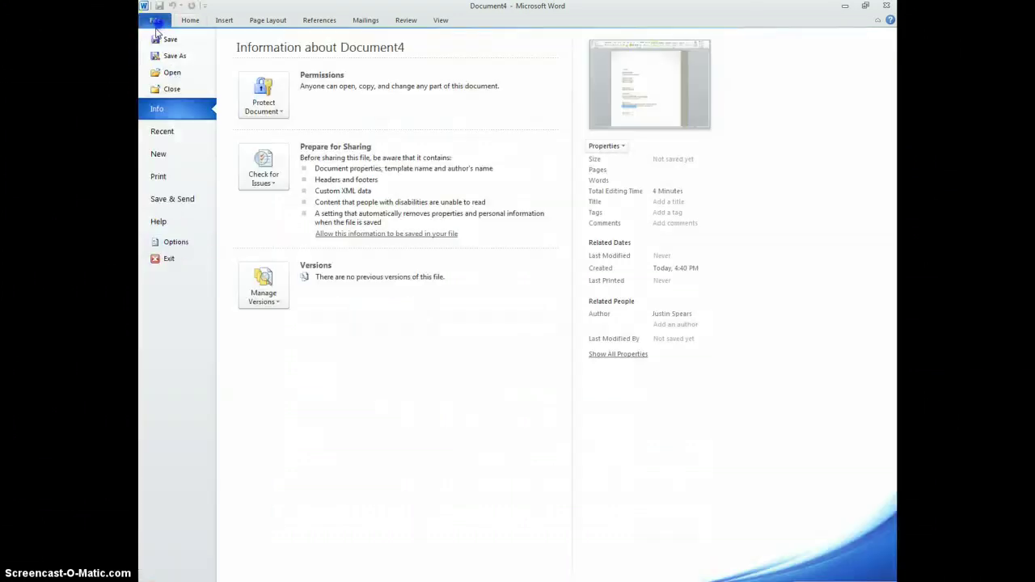
pyautogui.click(165, 154)
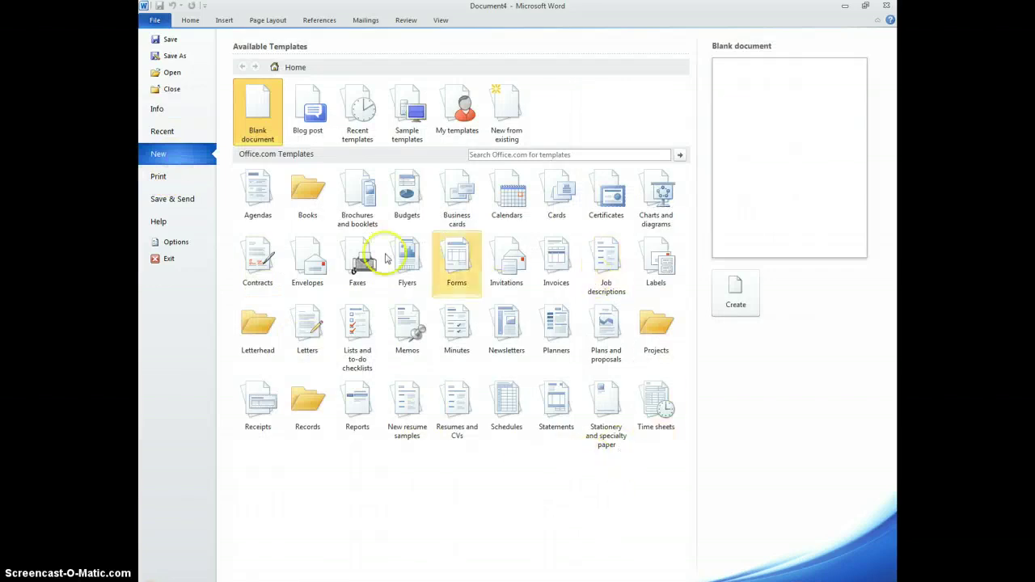